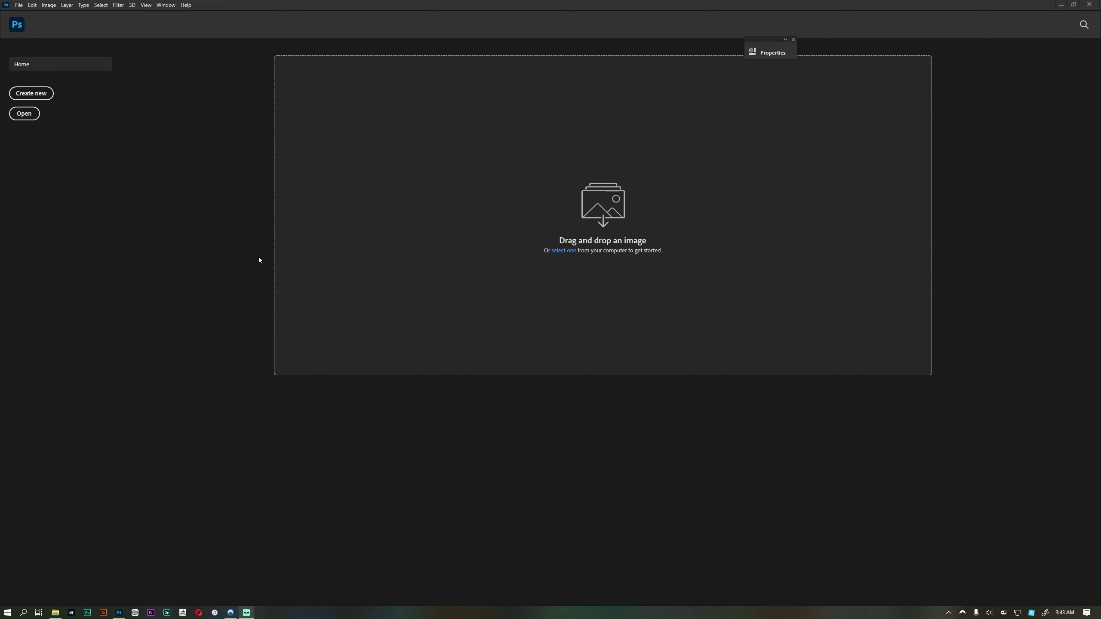
Start a new document and set its measurement unit to pixels
{"action": "key", "text": "ctrl+n"}
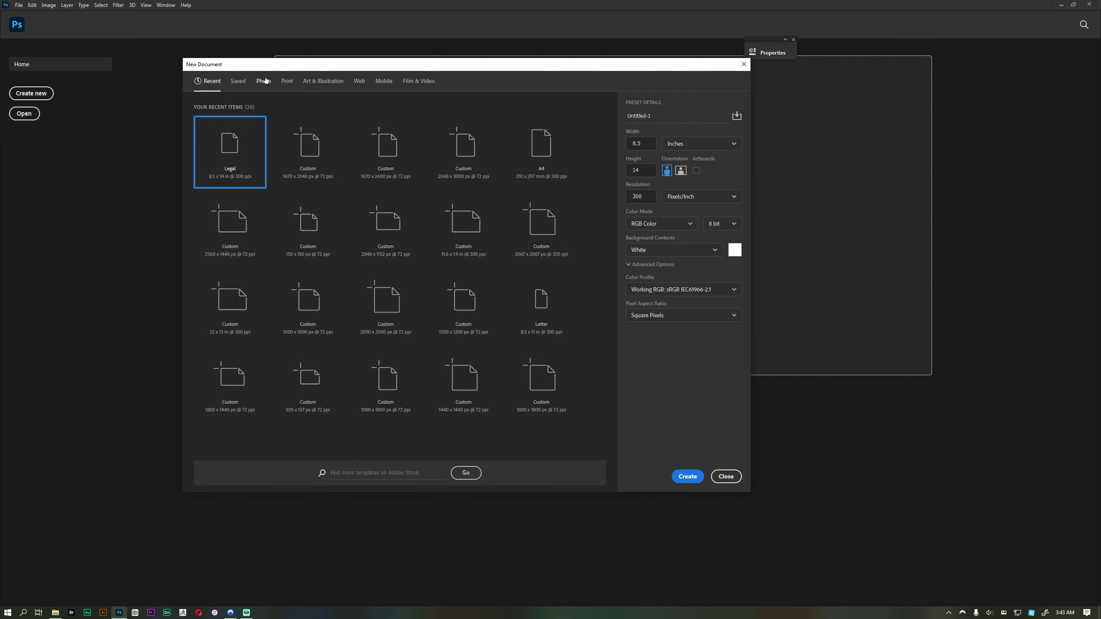
{"action": "left_click_drag", "start_coordinate": [272, 67], "coordinate": [254, 70]}
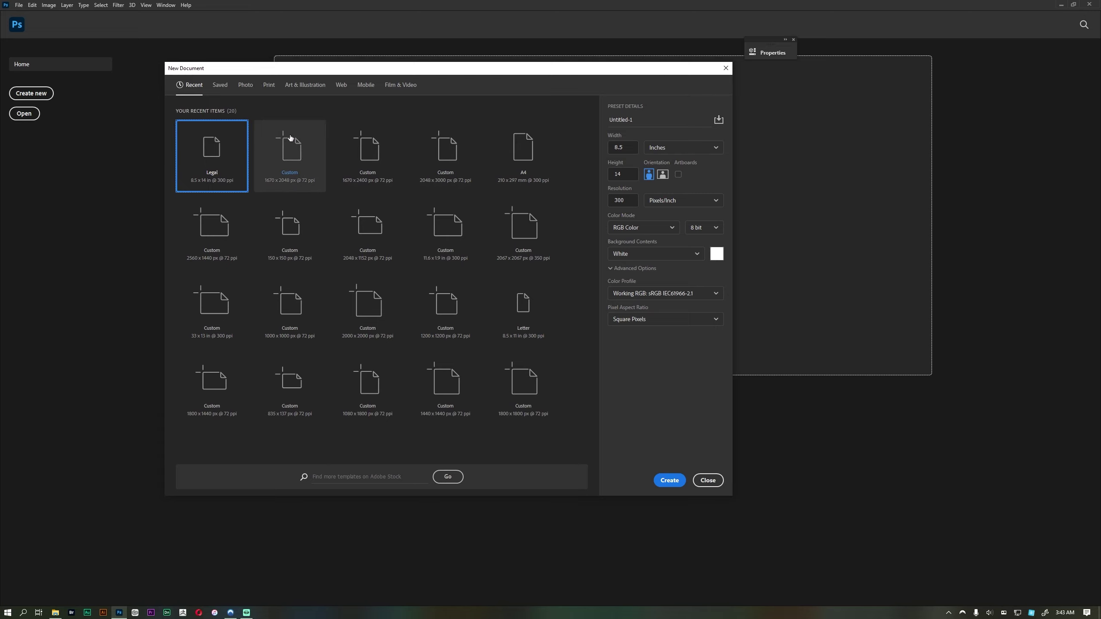
{"action": "left_click_drag", "start_coordinate": [420, 70], "coordinate": [251, 84]}
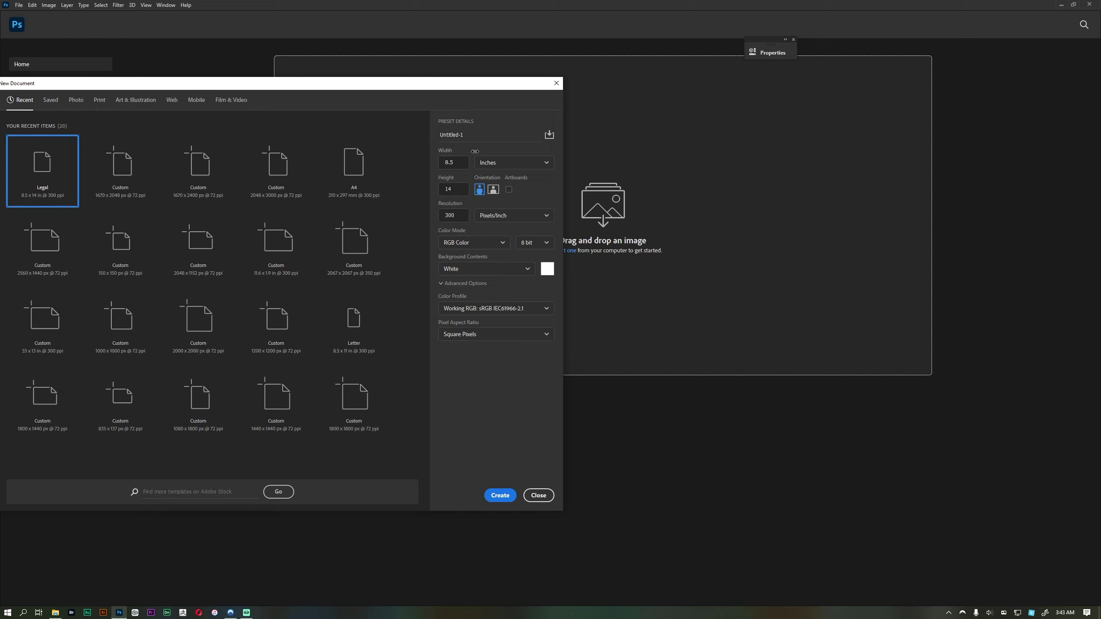
{"action": "left_click_drag", "start_coordinate": [455, 85], "coordinate": [445, 95]}
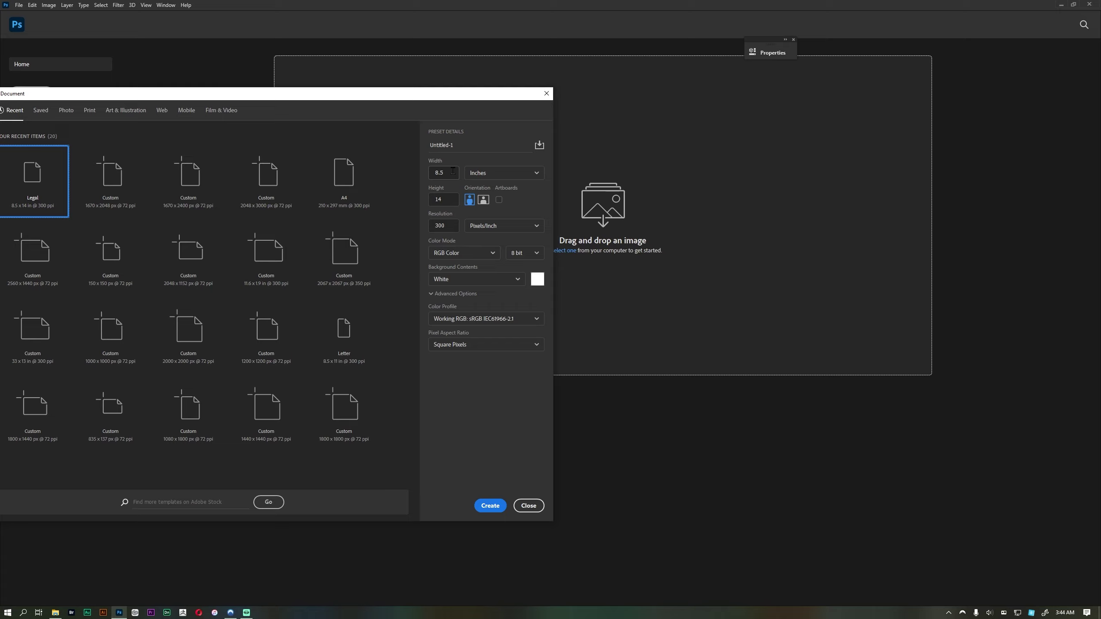
{"action": "left_click", "coordinate": [497, 176]}
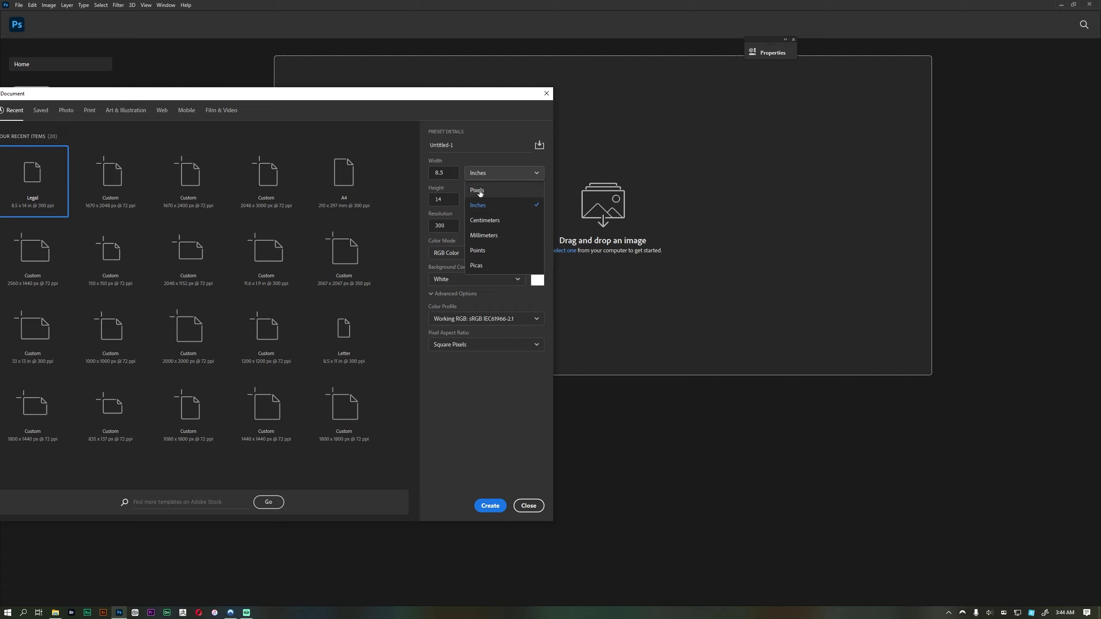
{"action": "left_click", "coordinate": [481, 191]}
{"action": "left_click_drag", "start_coordinate": [446, 93], "coordinate": [550, 97]}
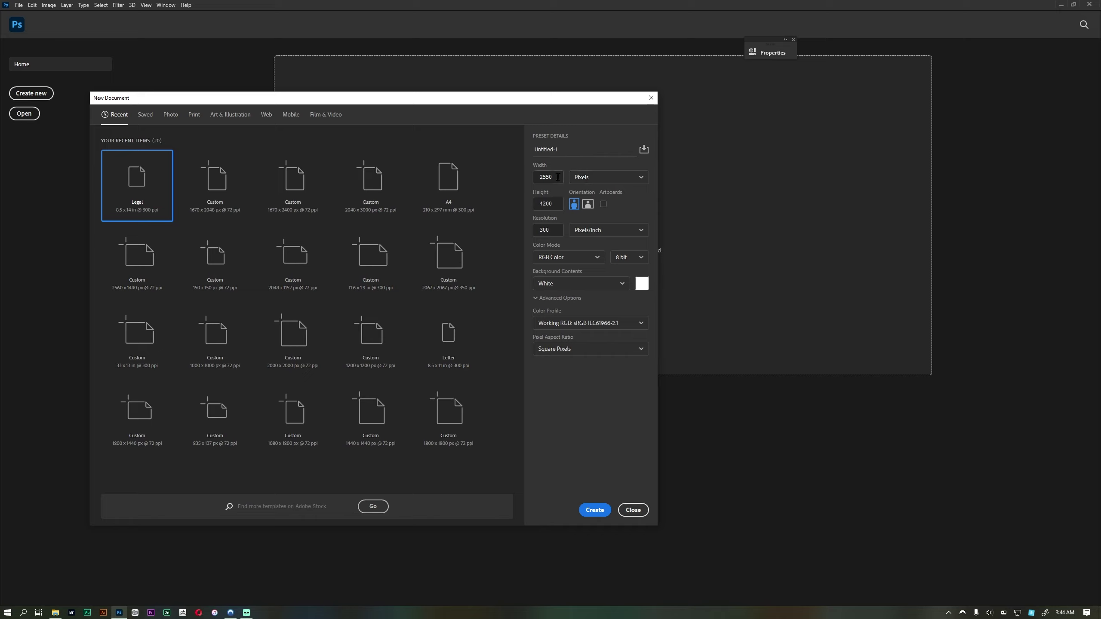
Set the new document's width to 1670 pixels and its height to 2048 pixels
{"action": "left_click", "coordinate": [558, 202]}
{"action": "double_click", "coordinate": [553, 201]}
{"action": "left_click", "coordinate": [597, 182]}
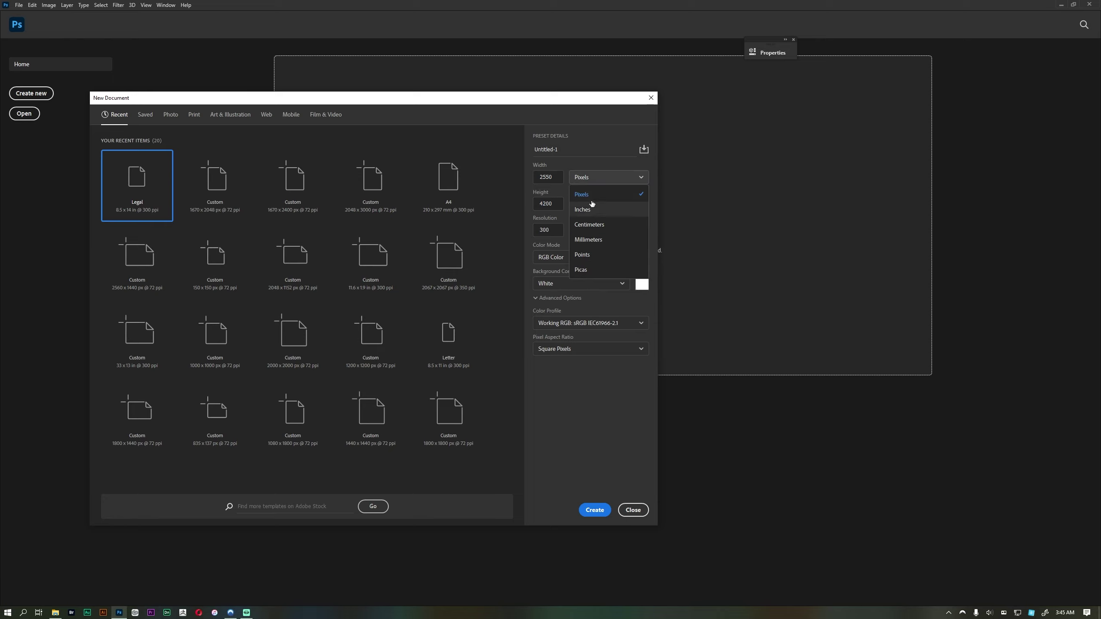
{"action": "left_click", "coordinate": [594, 166]}
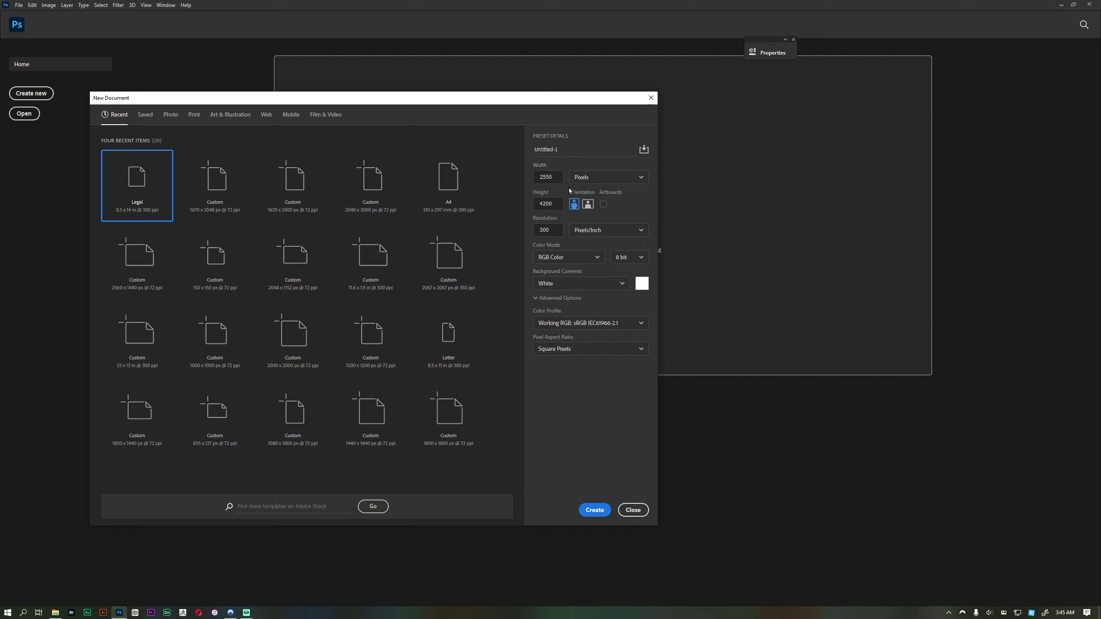
{"action": "double_click", "coordinate": [549, 176]}
{"action": "type", "text": "1670"}
{"action": "double_click", "coordinate": [551, 203]}
{"action": "type", "text": "2"}
{"action": "double_click", "coordinate": [553, 200]}
{"action": "left_click", "coordinate": [557, 177]}
{"action": "left_click_drag", "start_coordinate": [556, 175], "coordinate": [541, 176]}
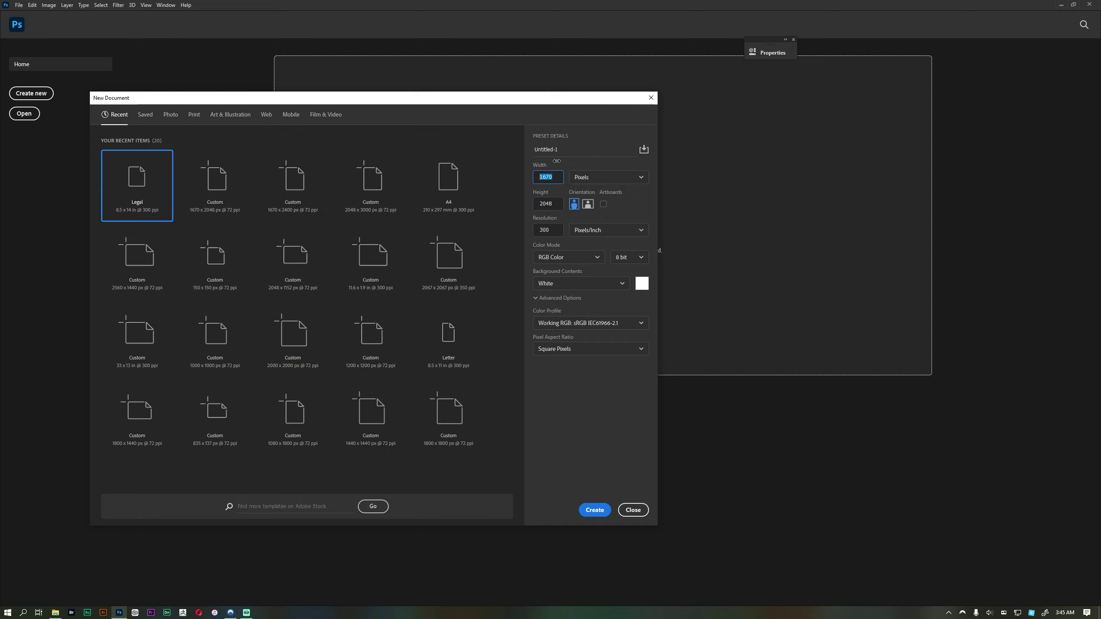
{"action": "left_click_drag", "start_coordinate": [539, 102], "coordinate": [543, 100]}
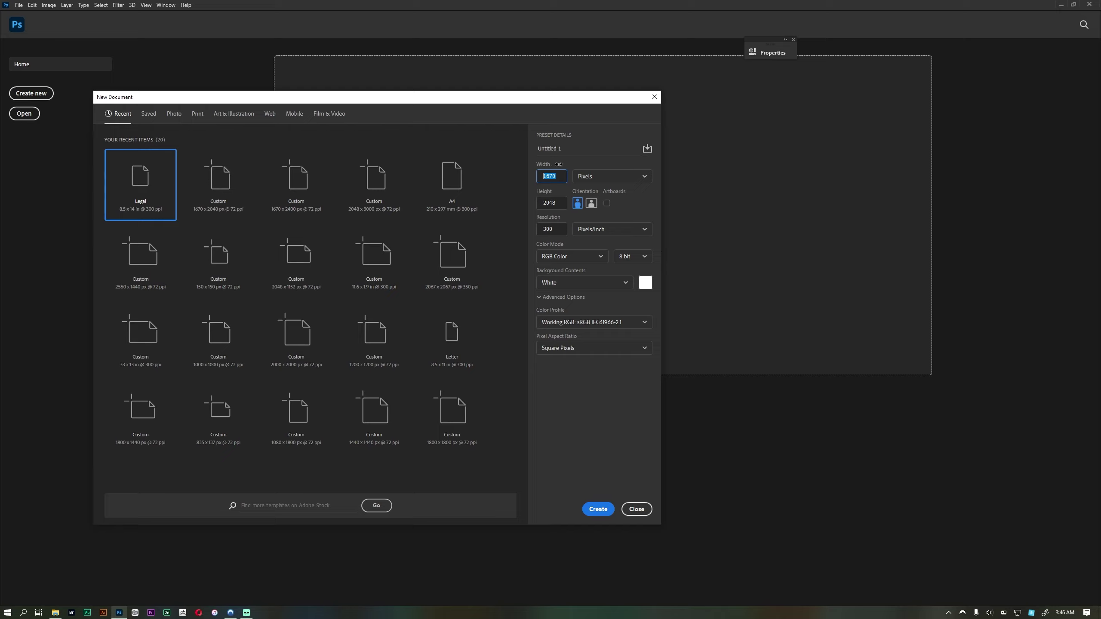
{"action": "left_click", "coordinate": [558, 176]}
{"action": "left_click", "coordinate": [550, 201]}
{"action": "left_click", "coordinate": [556, 172]}
{"action": "left_click_drag", "start_coordinate": [540, 101], "coordinate": [533, 102]}
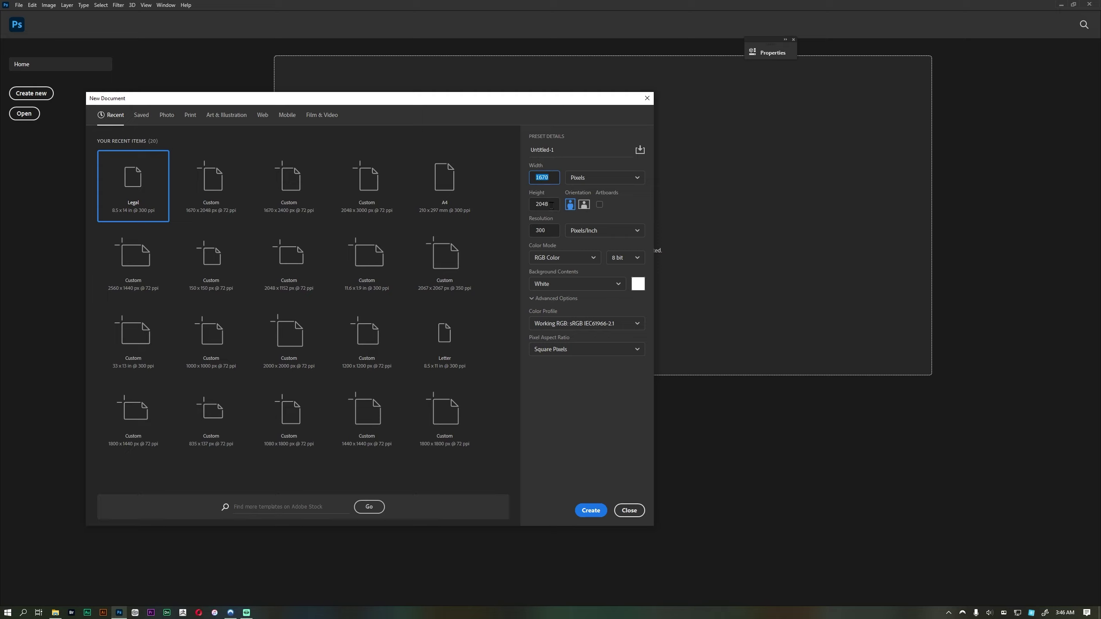
{"action": "left_click", "coordinate": [554, 176]}
{"action": "left_click", "coordinate": [551, 204]}
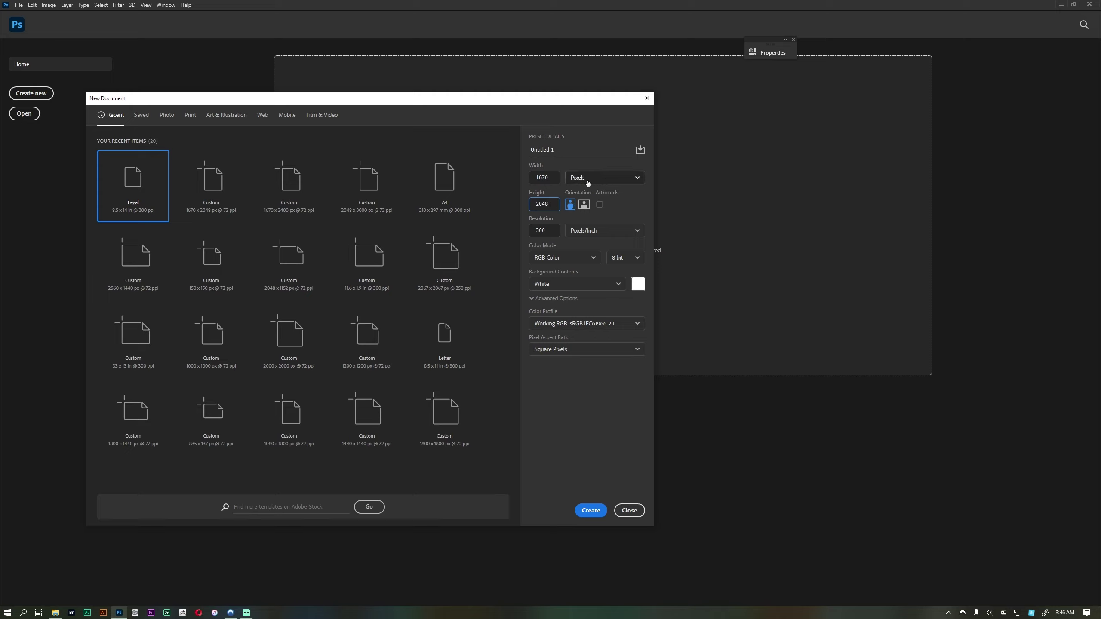
Name the new document Project and set its resolution to 72 pixels per inch
{"action": "left_click", "coordinate": [565, 152]}
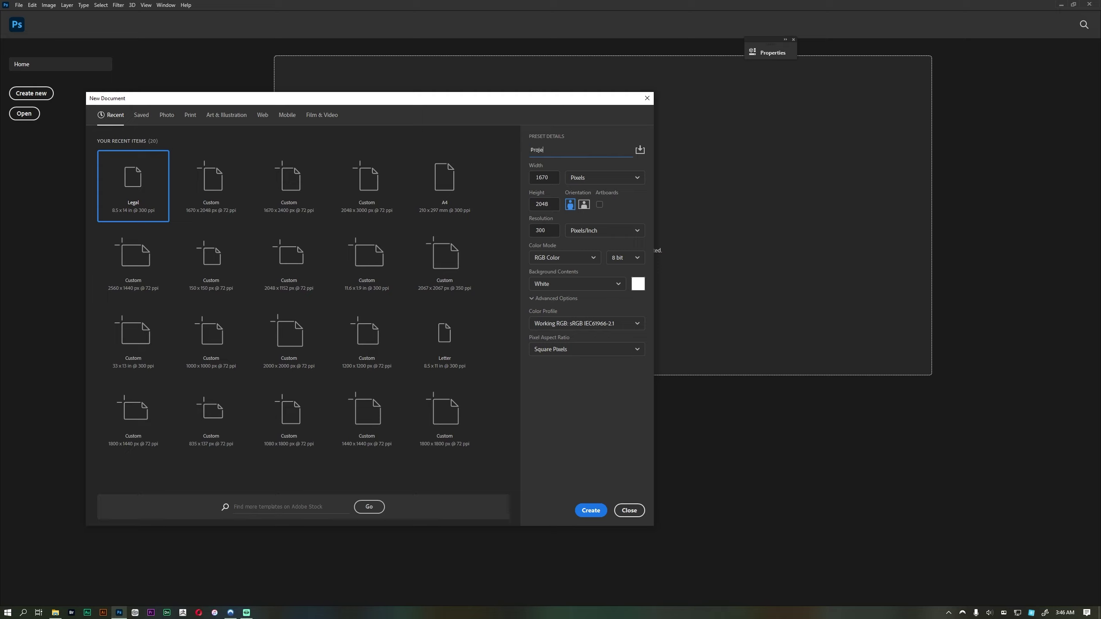
{"action": "double_click", "coordinate": [546, 231]}
{"action": "left_click", "coordinate": [552, 228]}
{"action": "left_click_drag", "start_coordinate": [549, 227], "coordinate": [529, 229]}
{"action": "left_click", "coordinate": [544, 232]}
{"action": "left_click_drag", "start_coordinate": [547, 230], "coordinate": [535, 230]}
{"action": "left_click", "coordinate": [548, 229]}
{"action": "double_click", "coordinate": [548, 228]}
{"action": "type", "text": "72"}
{"action": "left_click_drag", "start_coordinate": [547, 229], "coordinate": [536, 229]}
{"action": "left_click", "coordinate": [552, 230]}
{"action": "left_click_drag", "start_coordinate": [526, 99], "coordinate": [523, 91]}
{"action": "left_click_drag", "start_coordinate": [546, 221], "coordinate": [531, 219]}
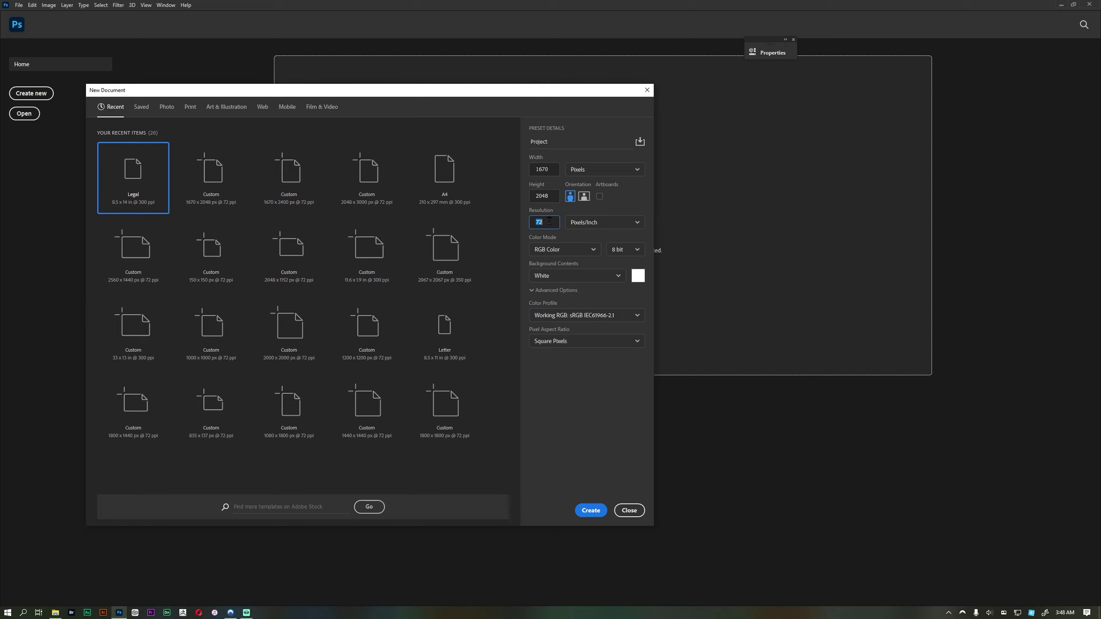
{"action": "left_click", "coordinate": [547, 222]}
{"action": "double_click", "coordinate": [547, 222]}
{"action": "left_click", "coordinate": [548, 220]}
{"action": "left_click_drag", "start_coordinate": [484, 91], "coordinate": [492, 80]}
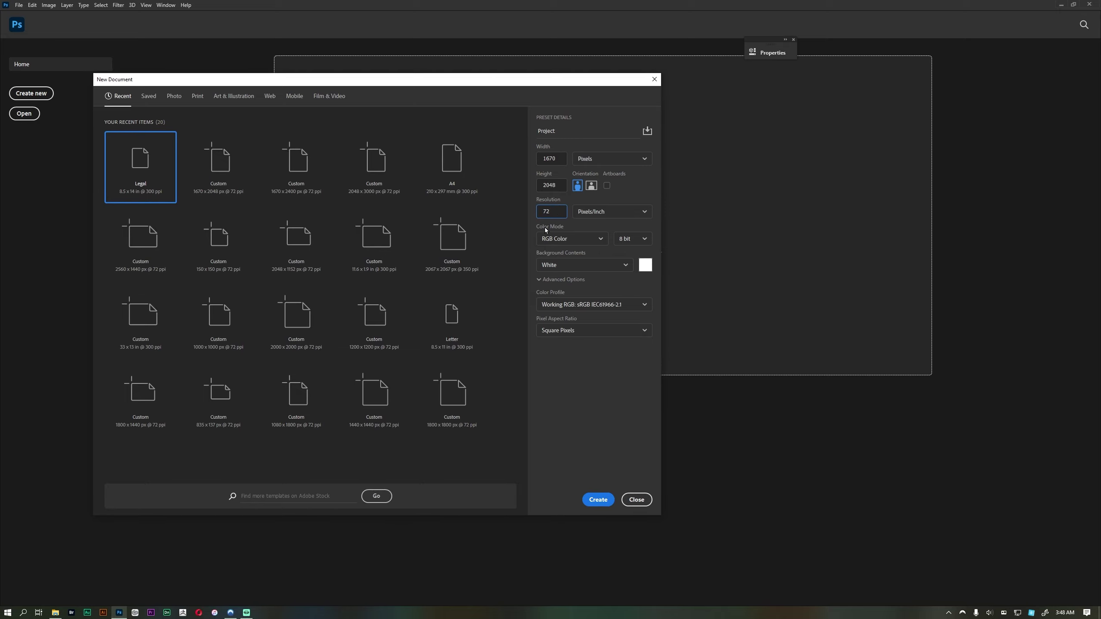
{"action": "left_click_drag", "start_coordinate": [554, 86], "coordinate": [566, 93]}
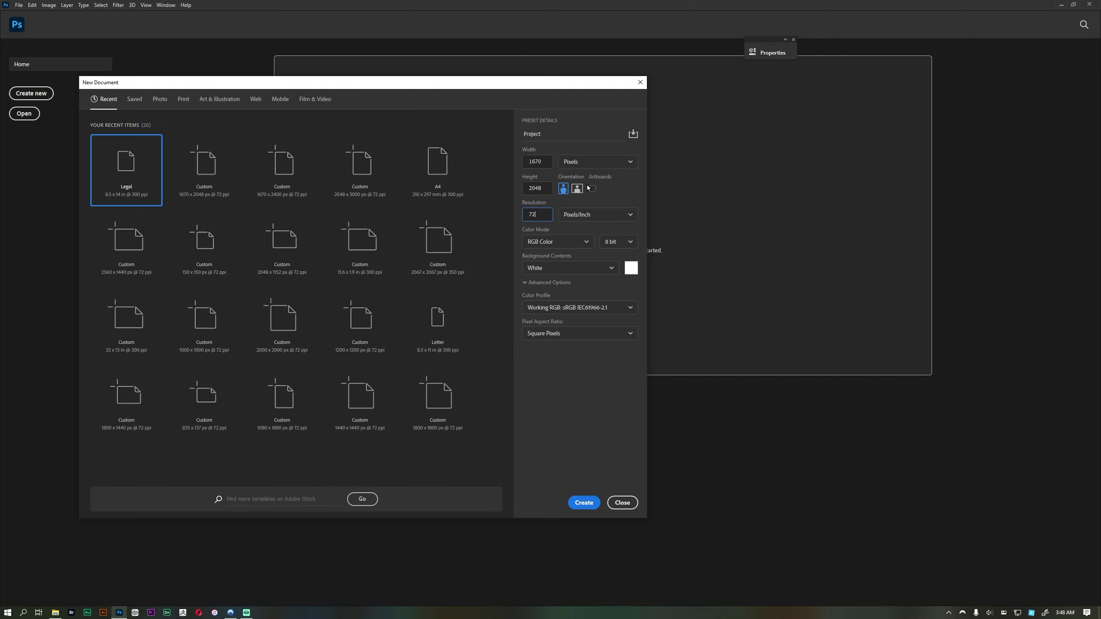
Look through the available color modes and bit depths for the new document, and pick 8 bit
{"action": "left_click", "coordinate": [556, 248]}
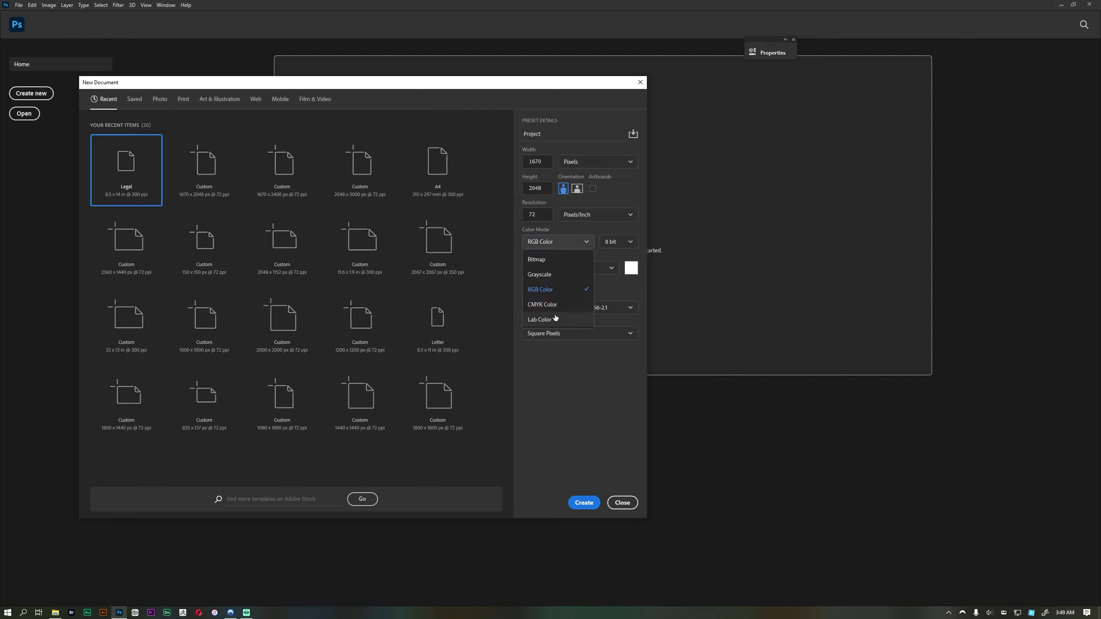
{"action": "left_click", "coordinate": [597, 375]}
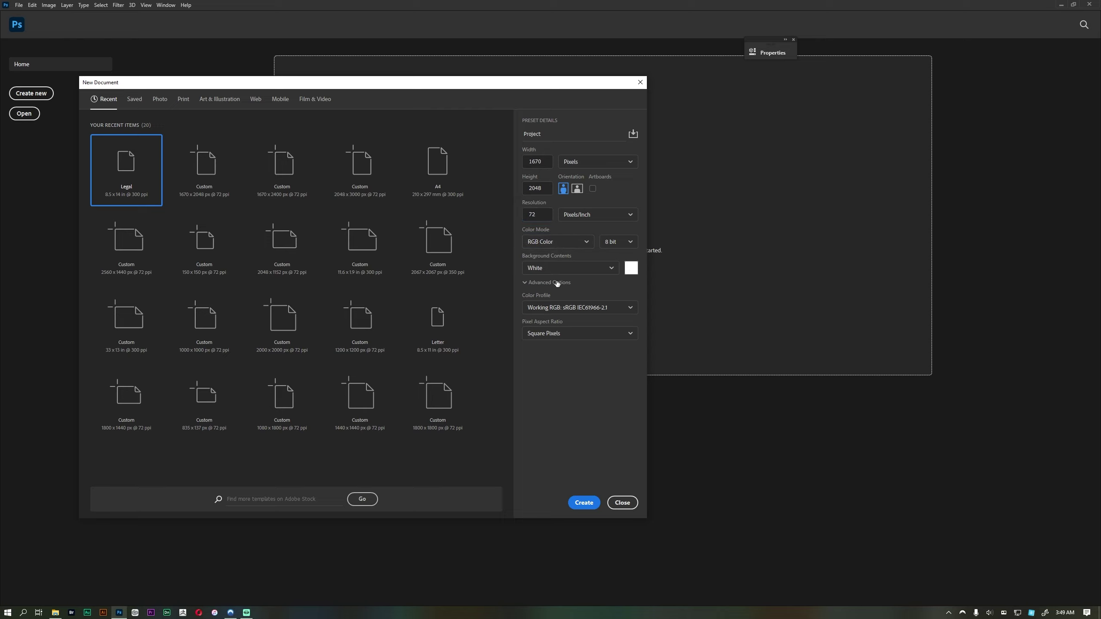
{"action": "left_click", "coordinate": [545, 247]}
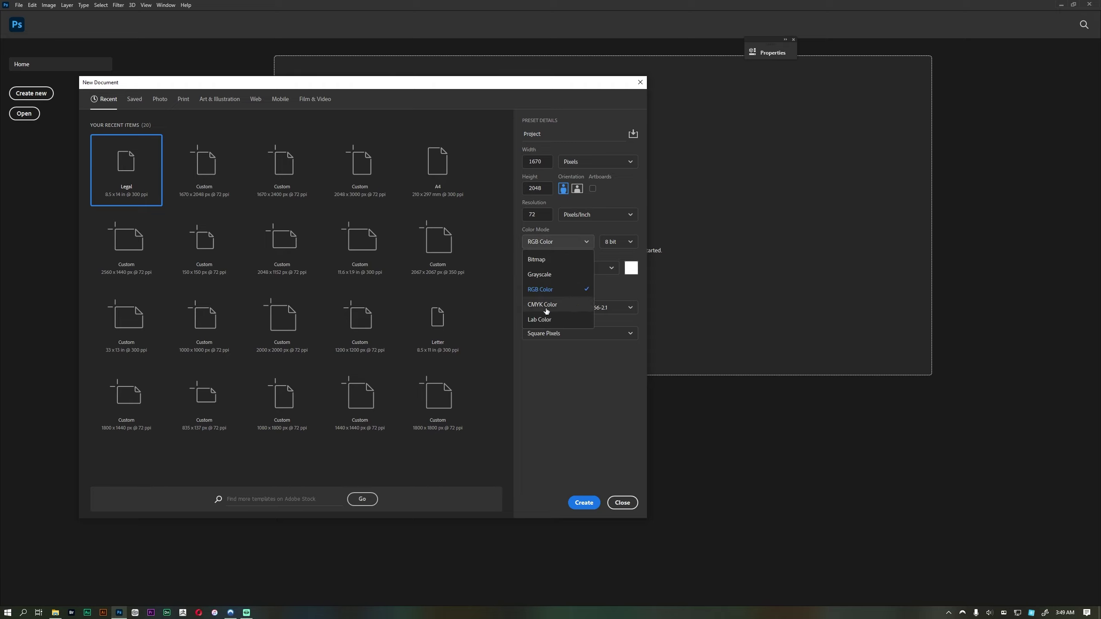
{"action": "left_click", "coordinate": [559, 367]}
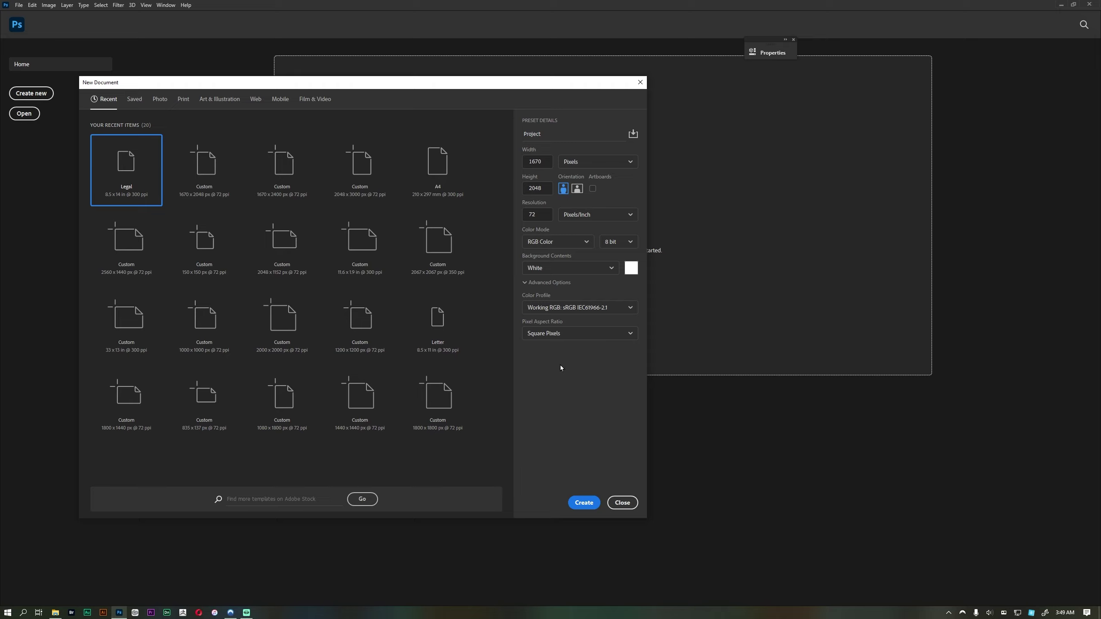
{"action": "left_click", "coordinate": [617, 241]}
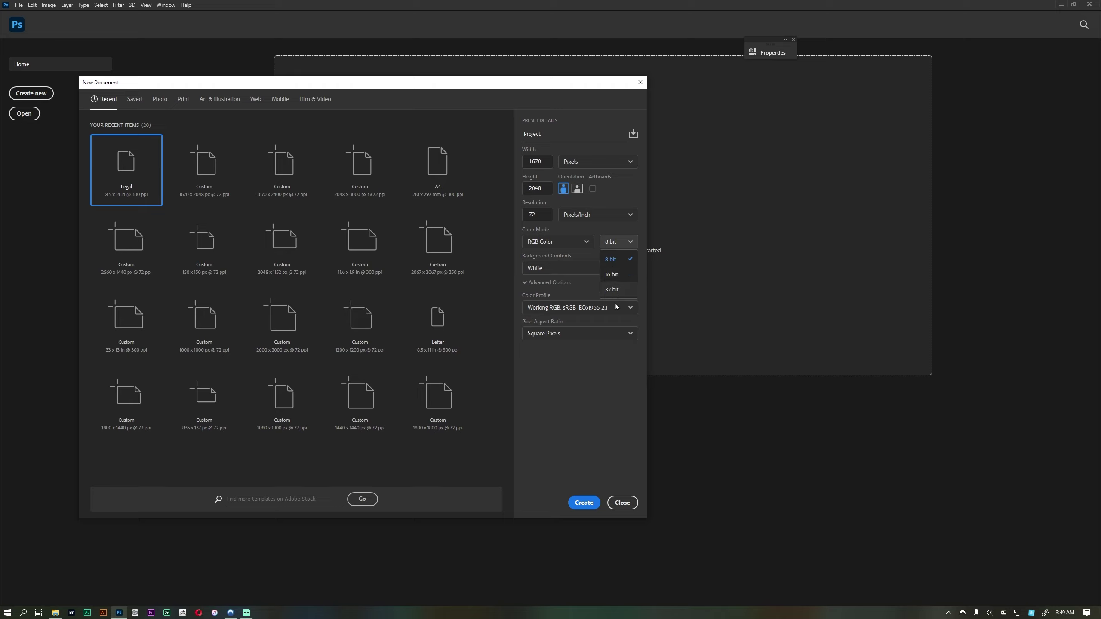
{"action": "left_click", "coordinate": [589, 368]}
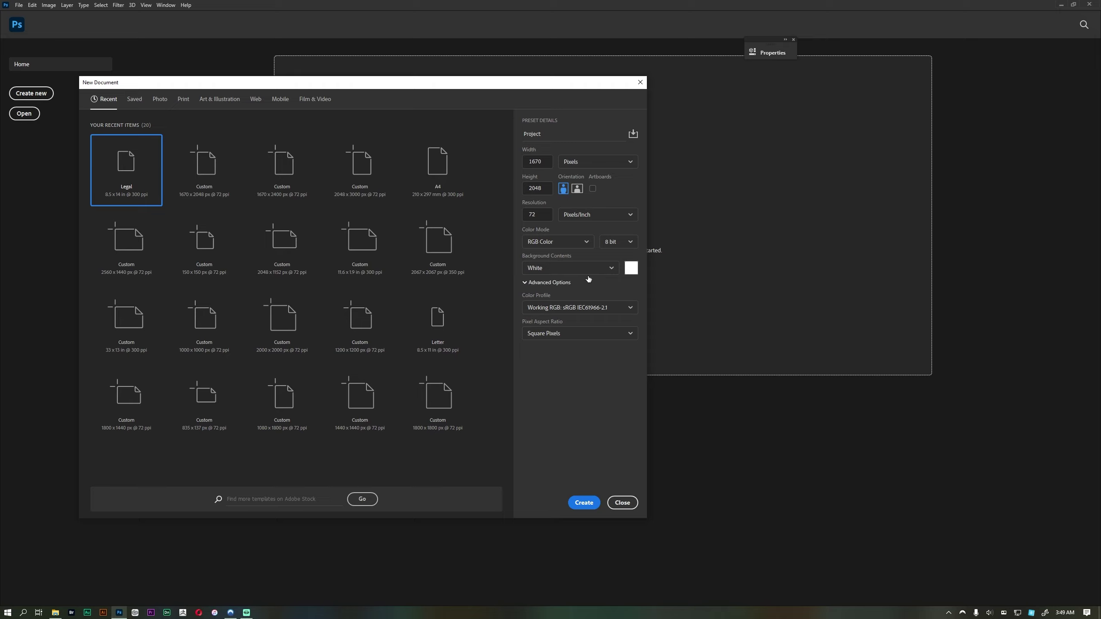
{"action": "left_click", "coordinate": [624, 247]}
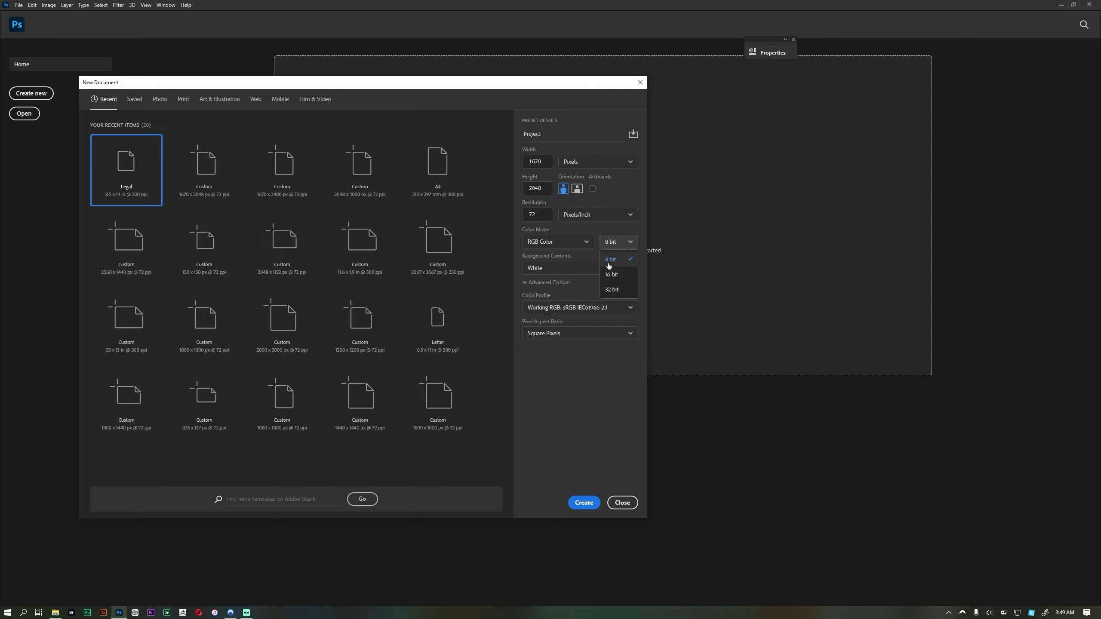
{"action": "left_click", "coordinate": [607, 259]}
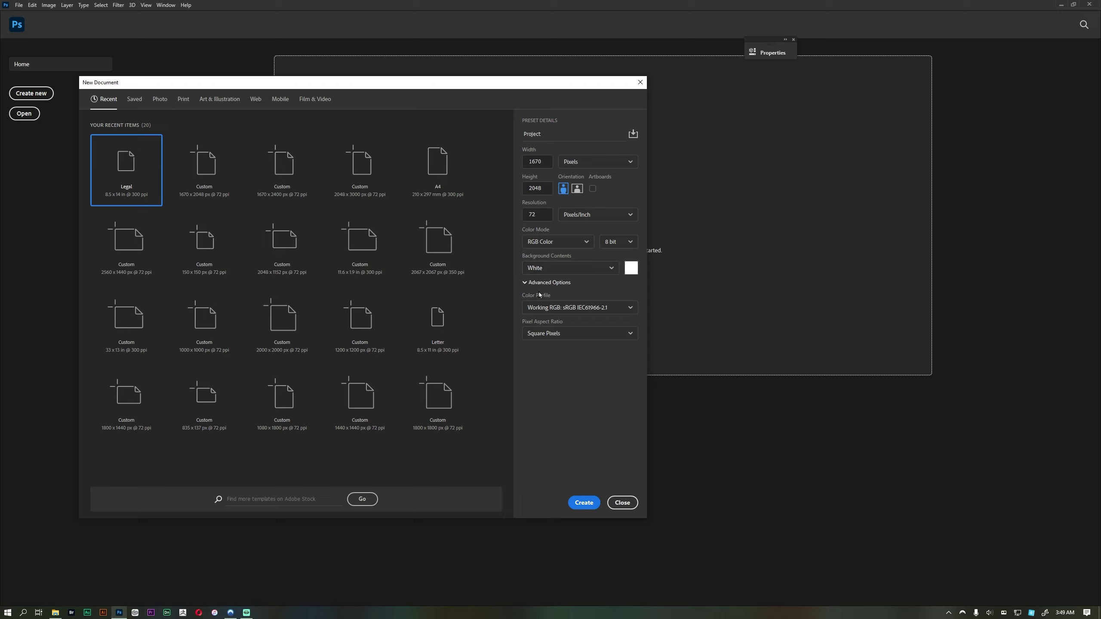
Examine the advanced options and their color profile choices, and pick Working RGB: sRGB IEC61966-2.1
{"action": "left_click", "coordinate": [526, 283]}
{"action": "left_click", "coordinate": [526, 283]}
{"action": "left_click", "coordinate": [525, 285]}
{"action": "left_click", "coordinate": [525, 285]}
{"action": "left_click", "coordinate": [596, 308]}
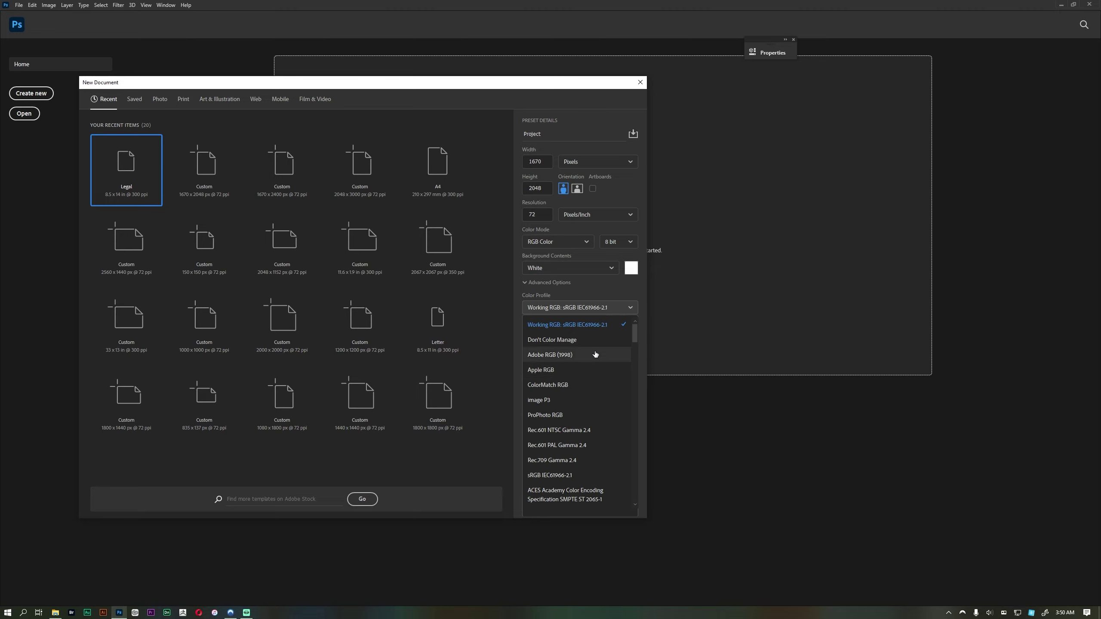
{"action": "left_click", "coordinate": [609, 291]}
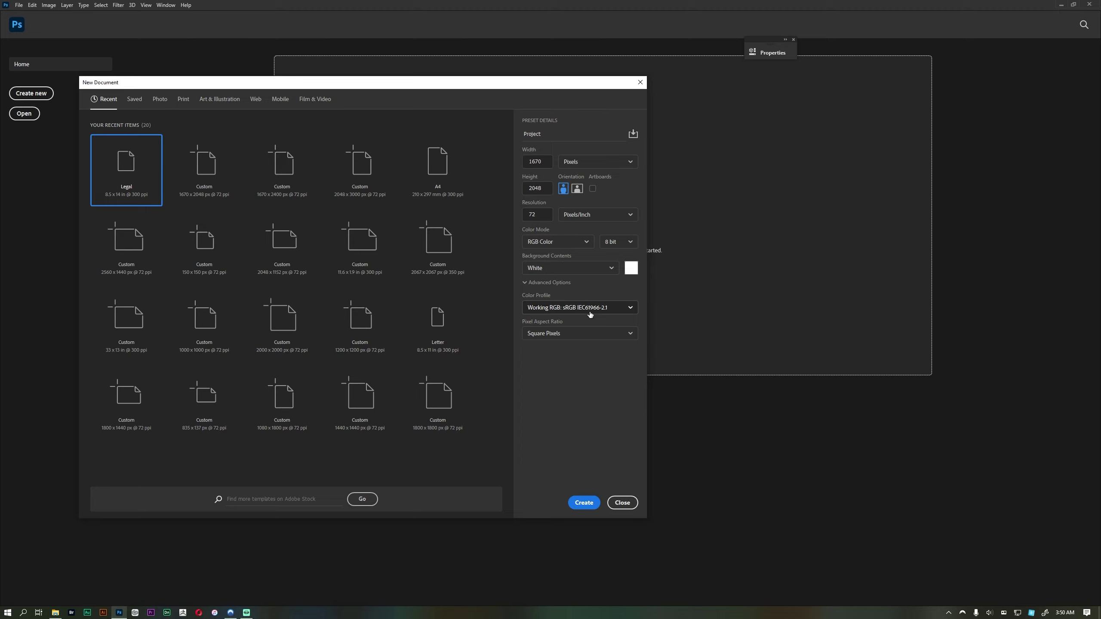
{"action": "left_click", "coordinate": [590, 311]}
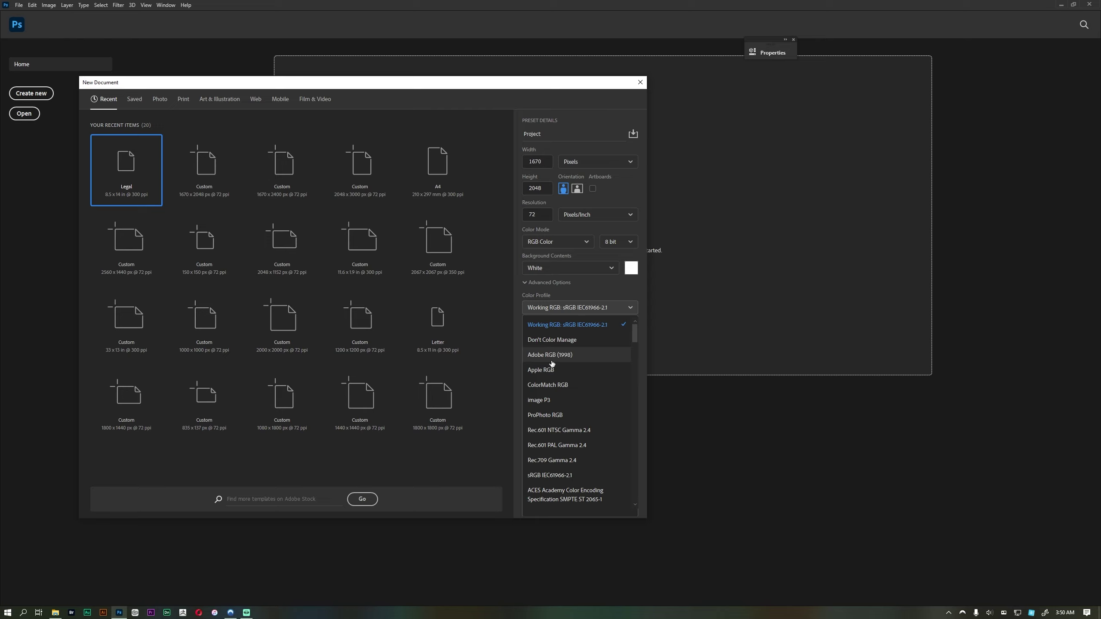
{"action": "left_click", "coordinate": [560, 327]}
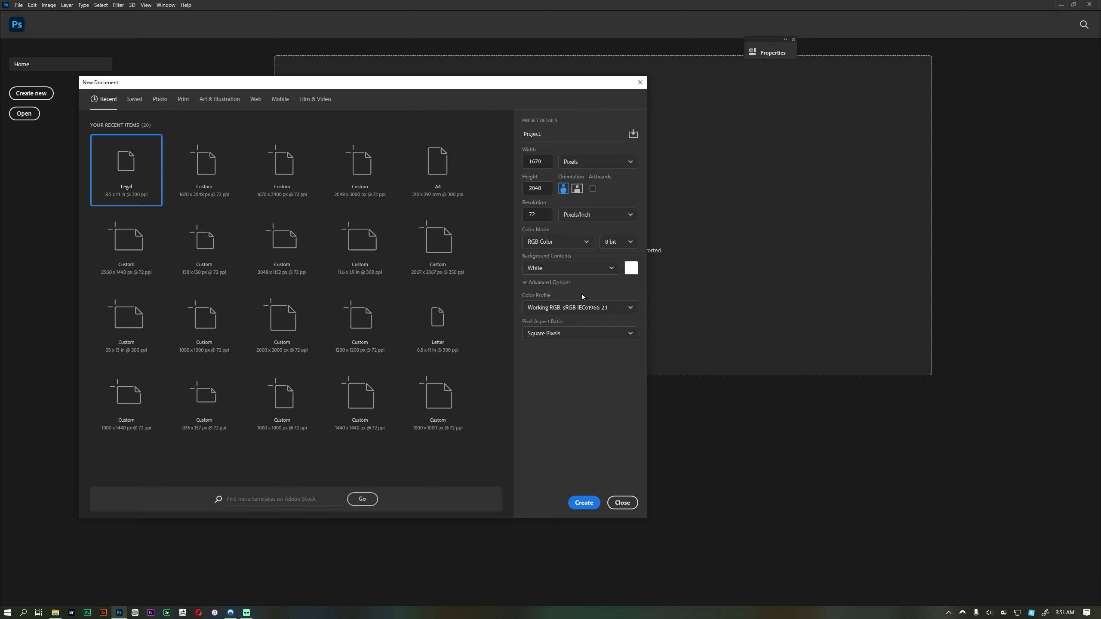
{"action": "left_click_drag", "start_coordinate": [411, 90], "coordinate": [461, 49]}
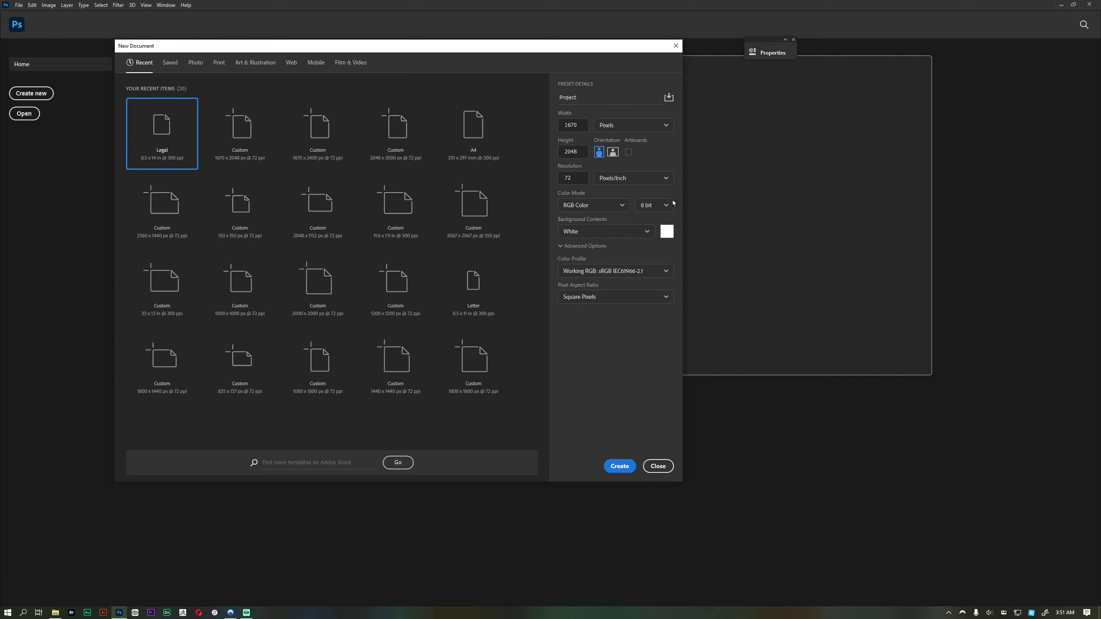
{"action": "left_click", "coordinate": [596, 100]}
{"action": "double_click", "coordinate": [593, 98]}
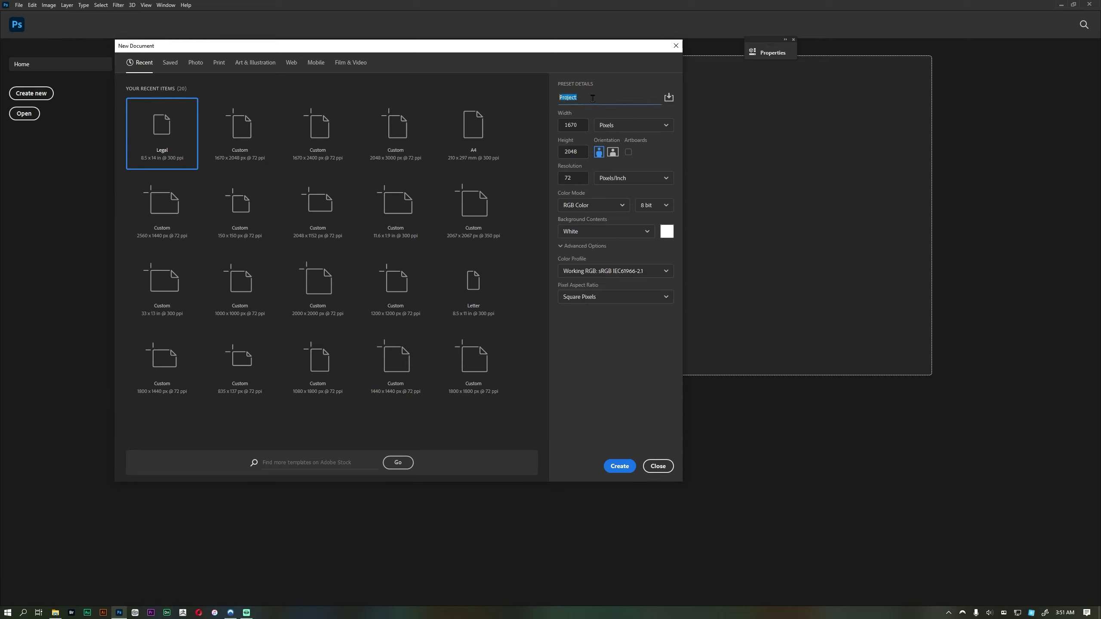
{"action": "left_click", "coordinate": [583, 125]}
{"action": "key", "text": "Tab"}
{"action": "left_click", "coordinate": [573, 177]}
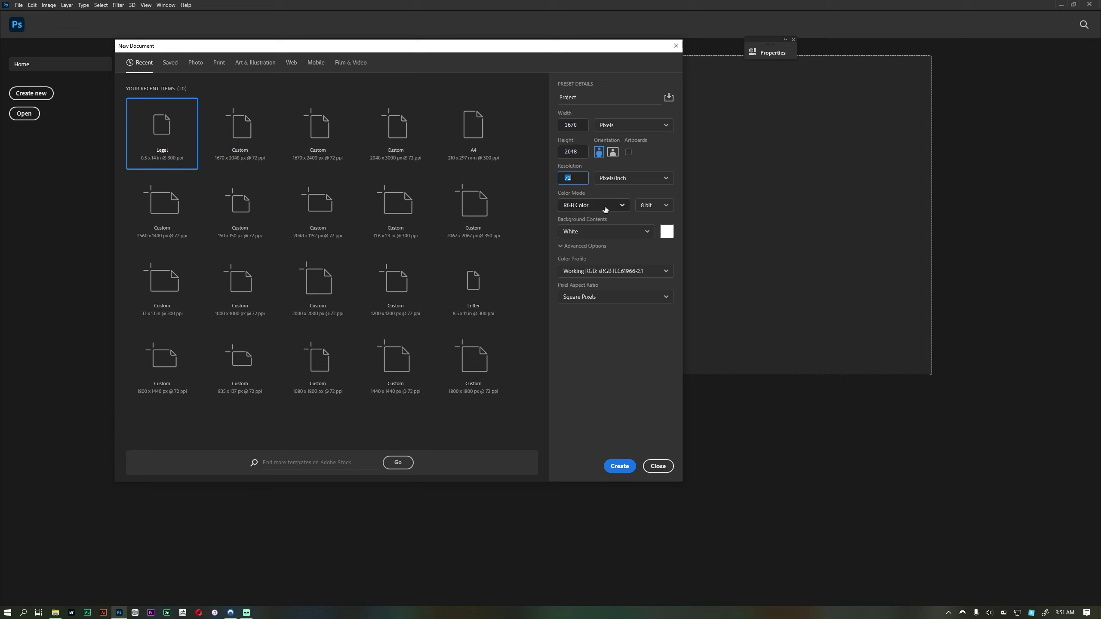